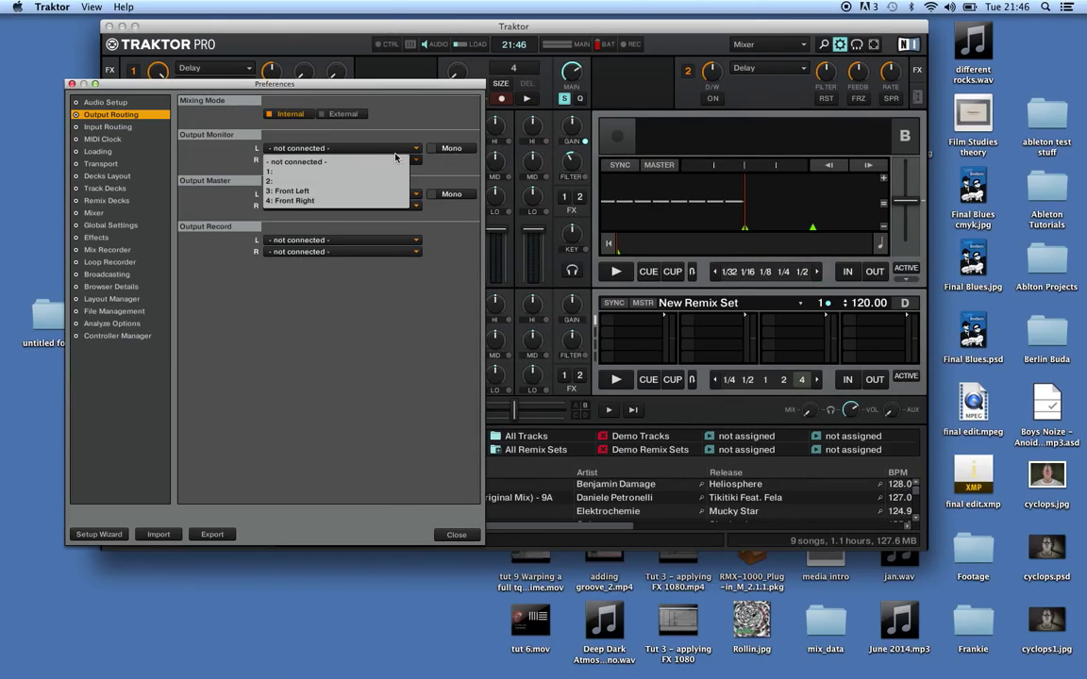
In Output Routing, assign output 1 to both the left and right Monitor channels.
{"action": "left_click", "coordinate": [329, 171]}
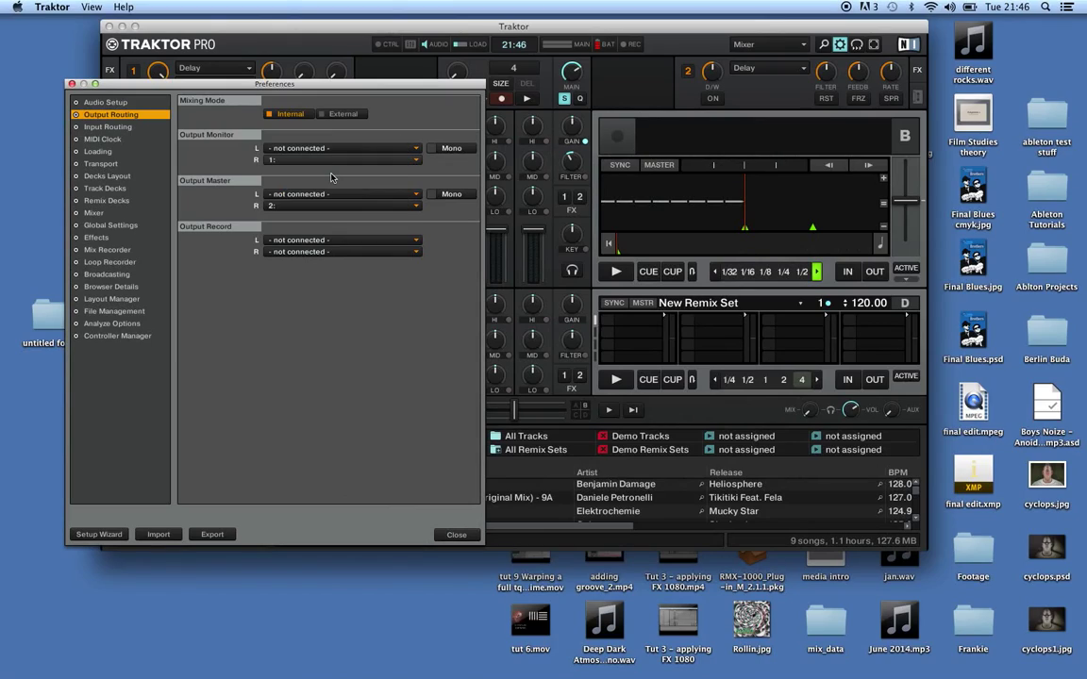
{"action": "left_click", "coordinate": [332, 159]}
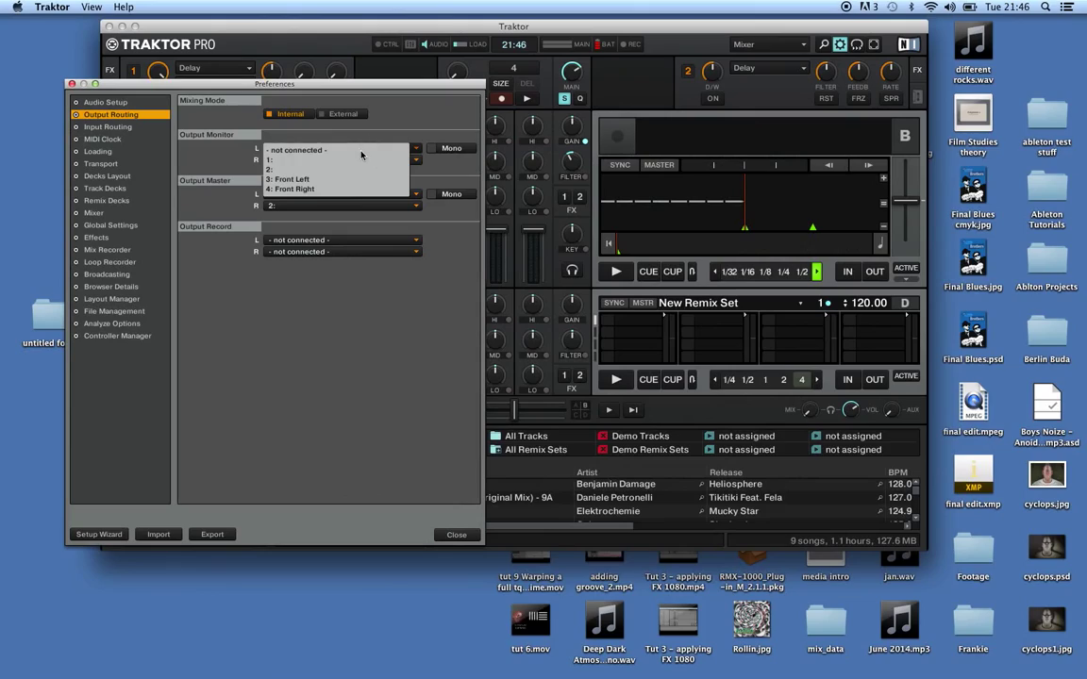
{"action": "left_click", "coordinate": [334, 164]}
{"action": "left_click", "coordinate": [334, 160]}
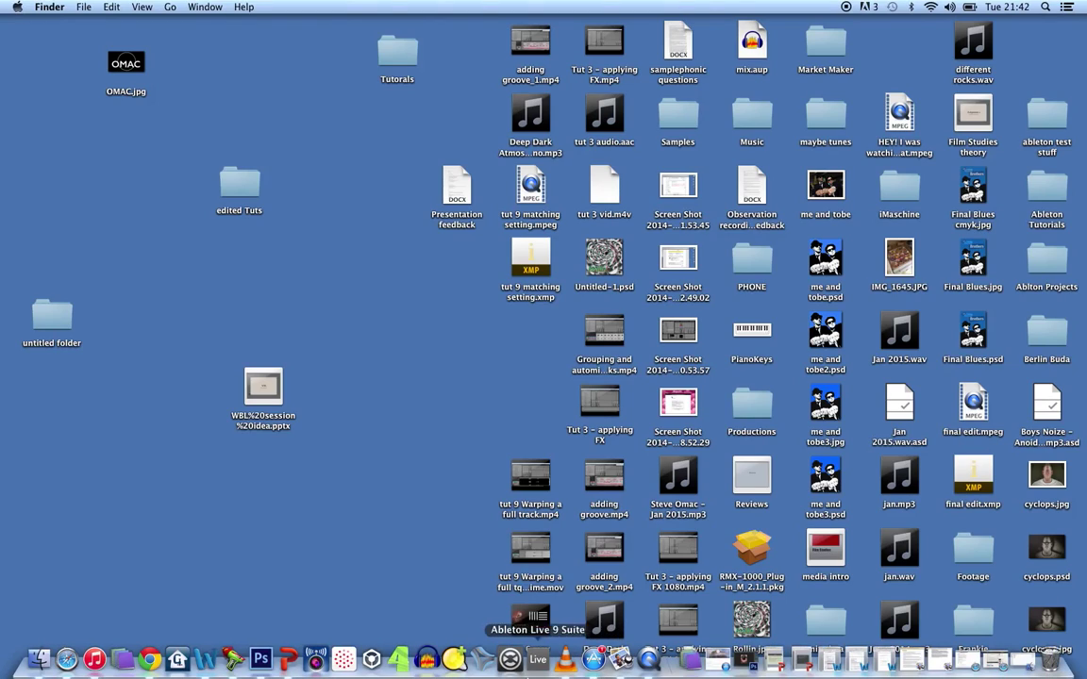
Search Spotlight for 'audio' and launch Audio MIDI Setup from the results.
{"action": "left_click", "coordinate": [1045, 8]}
{"action": "type", "text": "qui"}
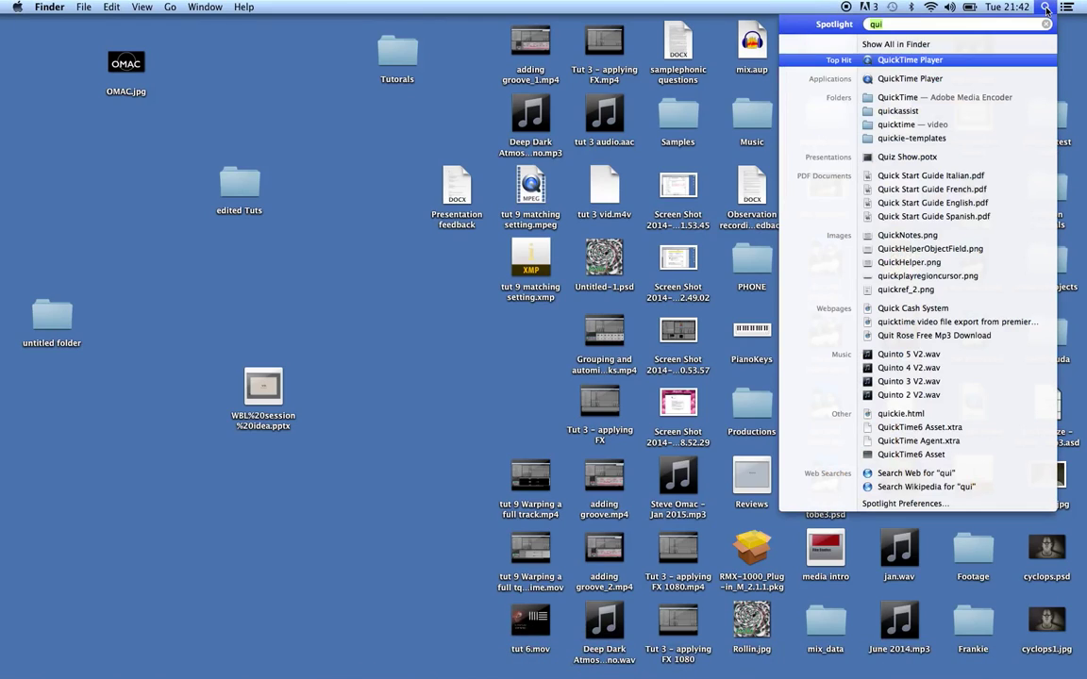
{"action": "type", "text": "audio"}
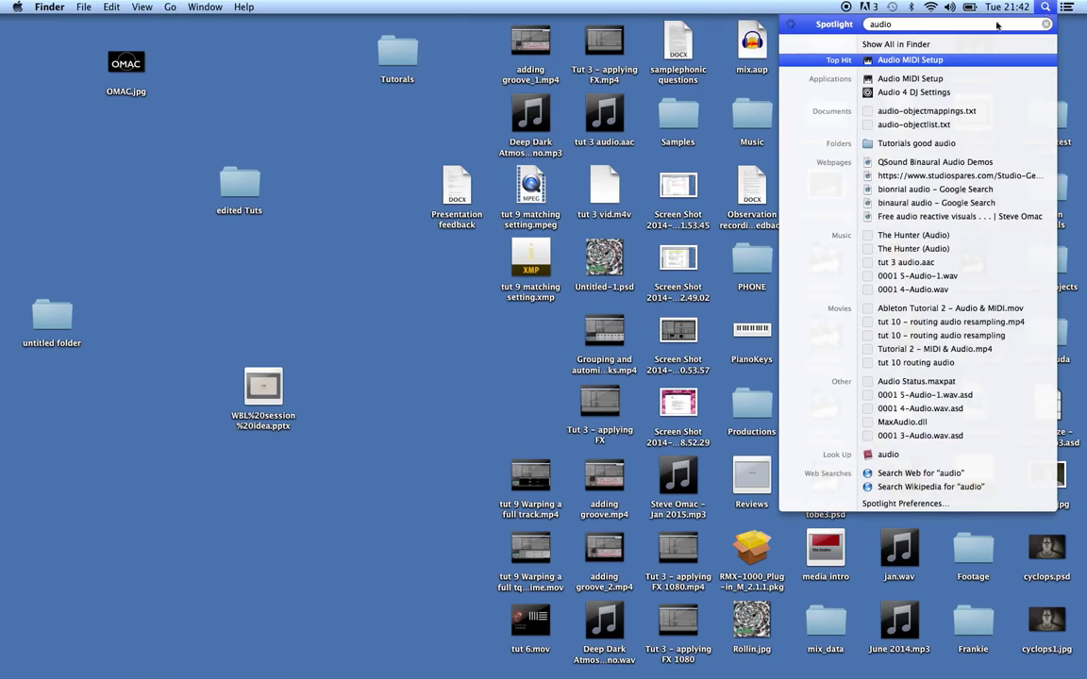
{"action": "left_click", "coordinate": [921, 60]}
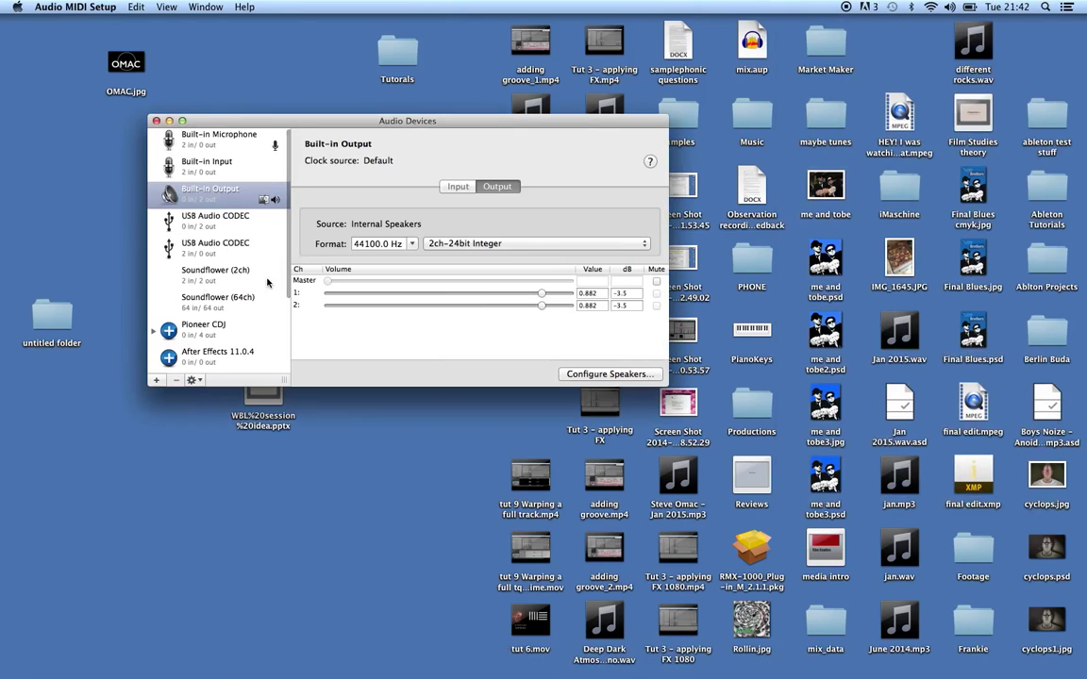
Bring up the + menu under the device list to add a new device.
{"action": "left_click", "coordinate": [156, 380]}
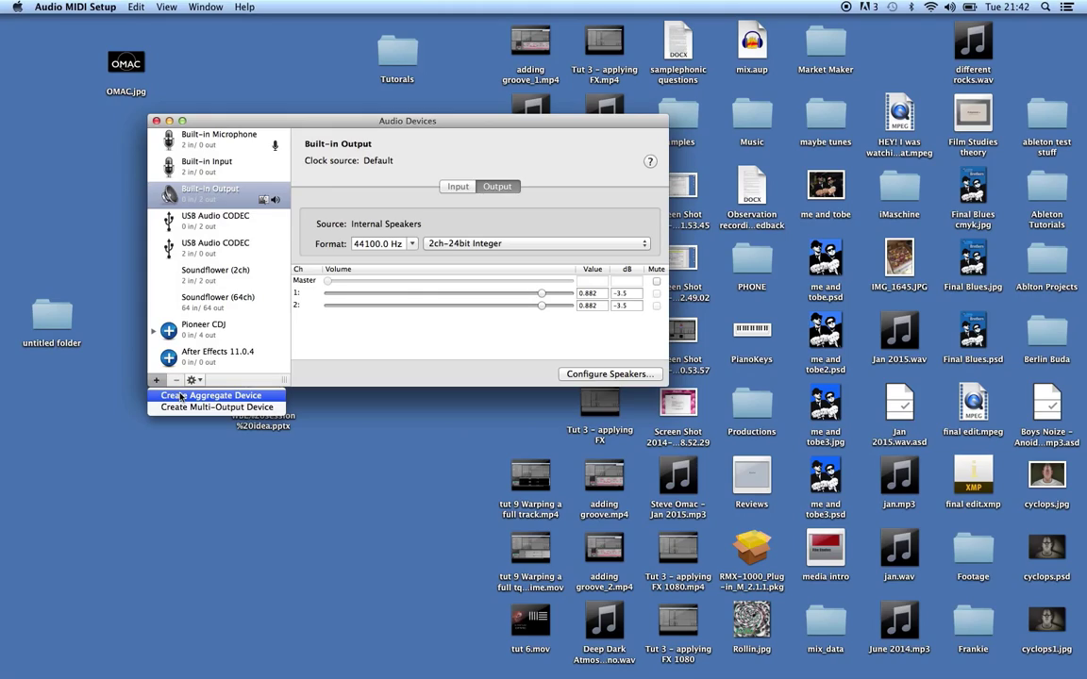
Create an aggregate device using Built-in Output and the first USB Audio CODEC, giving 4 outputs.
{"action": "left_click", "coordinate": [180, 396]}
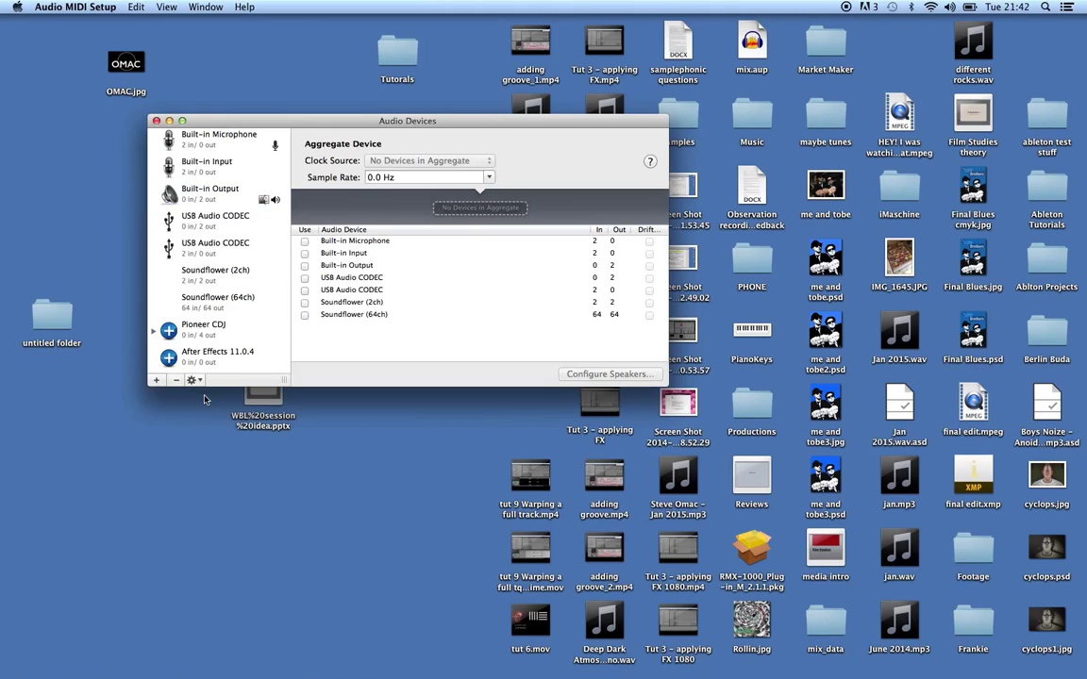
{"action": "left_click", "coordinate": [304, 265]}
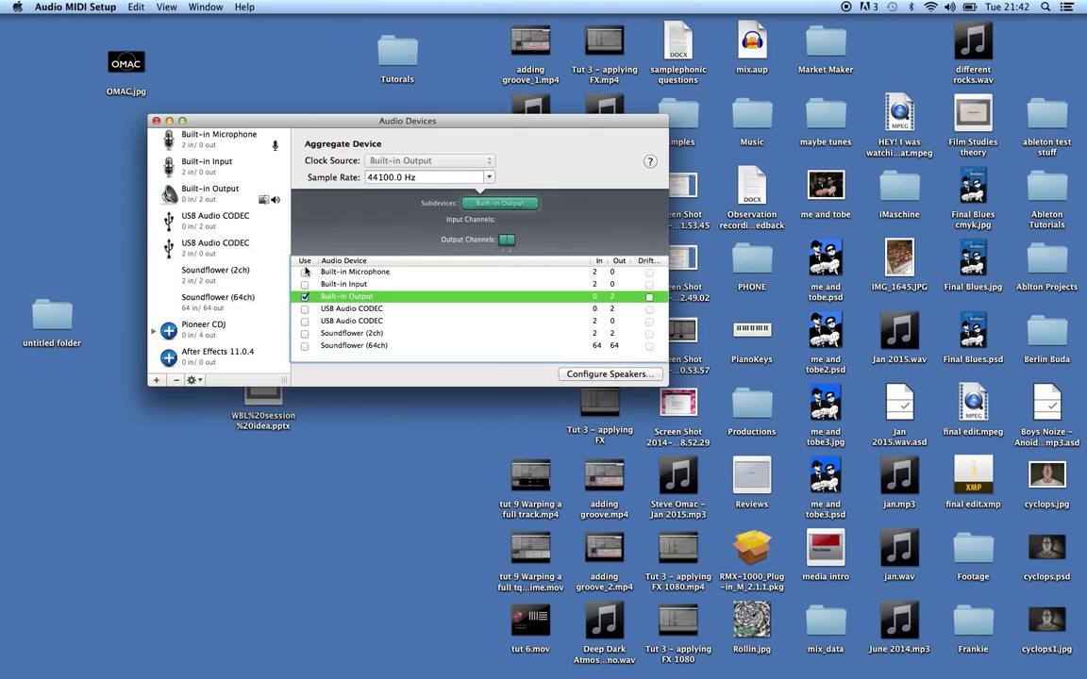
{"action": "left_click", "coordinate": [304, 309]}
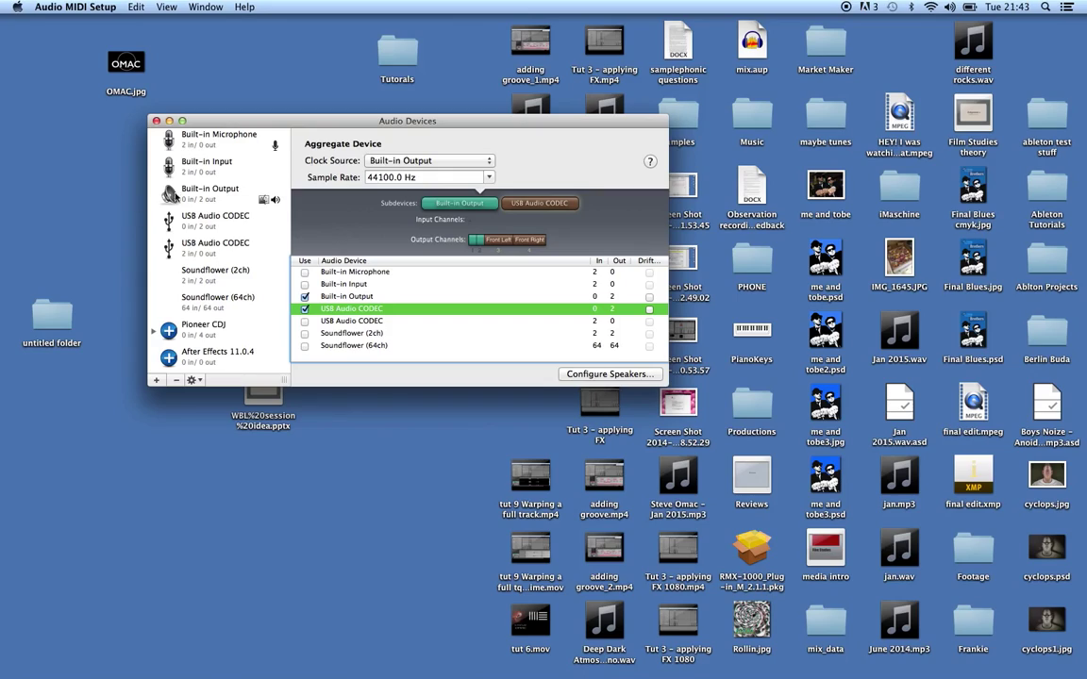
{"action": "scroll", "coordinate": [192, 265], "scroll_direction": "down", "scroll_amount": 5}
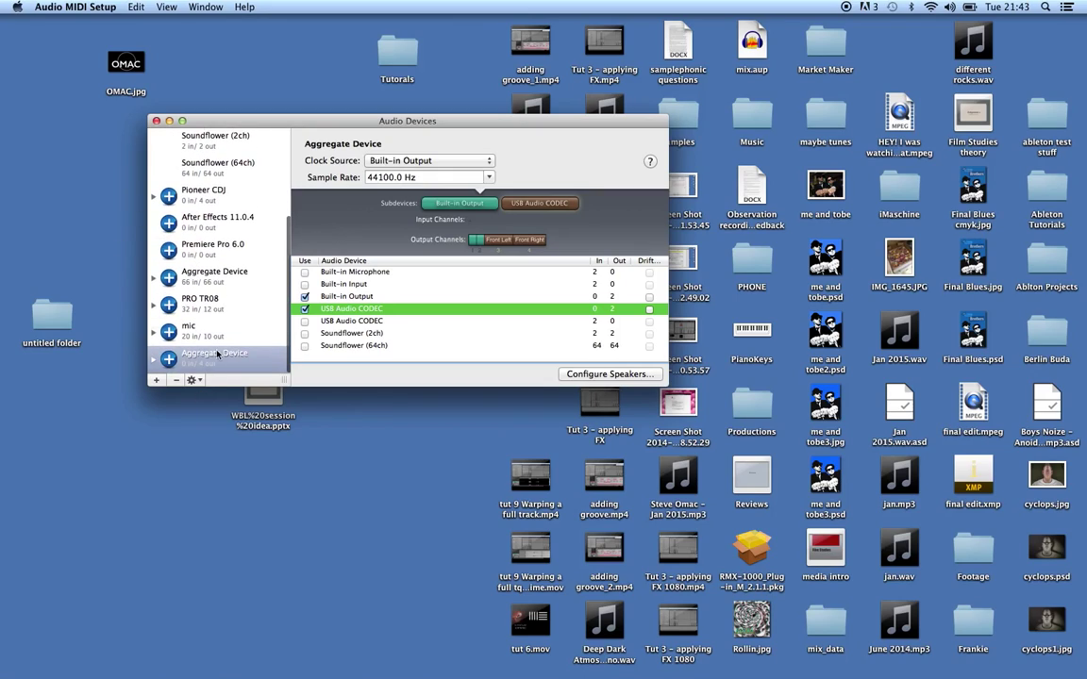
Rename the new aggregate device to Traktor Device.
{"action": "left_click", "coordinate": [215, 355]}
{"action": "double_click", "coordinate": [215, 353]}
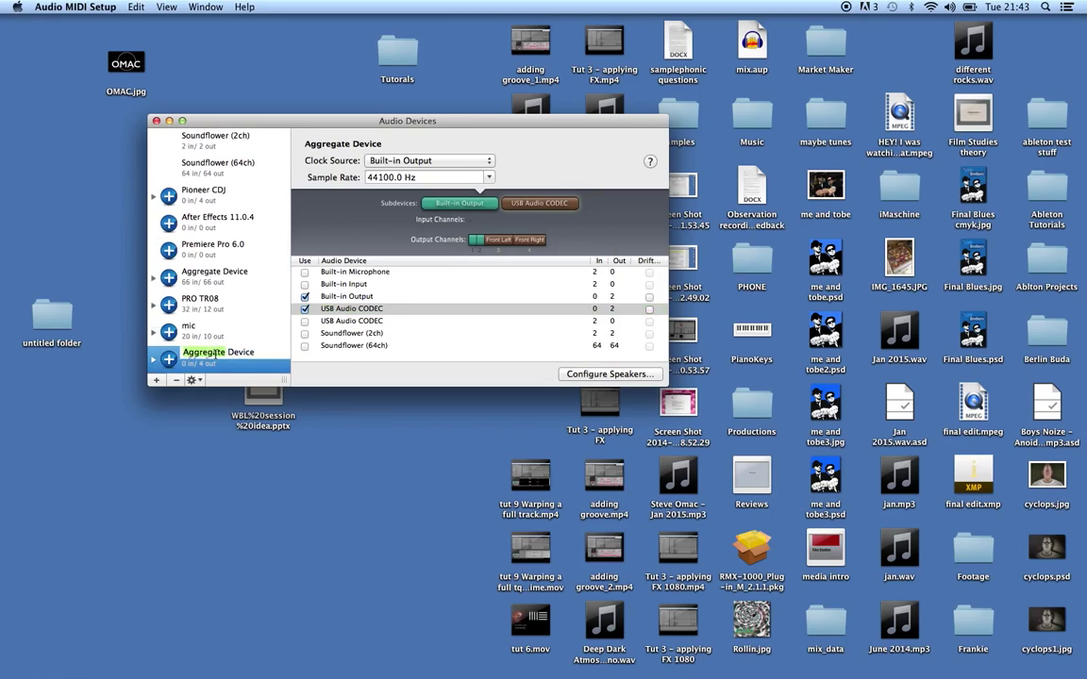
{"action": "type", "text": "Traktor"}
{"action": "key", "text": "Return"}
Keep the sample rate at 44100 Hz and close the Audio Devices window.
{"action": "left_click", "coordinate": [481, 179]}
{"action": "left_click", "coordinate": [483, 177]}
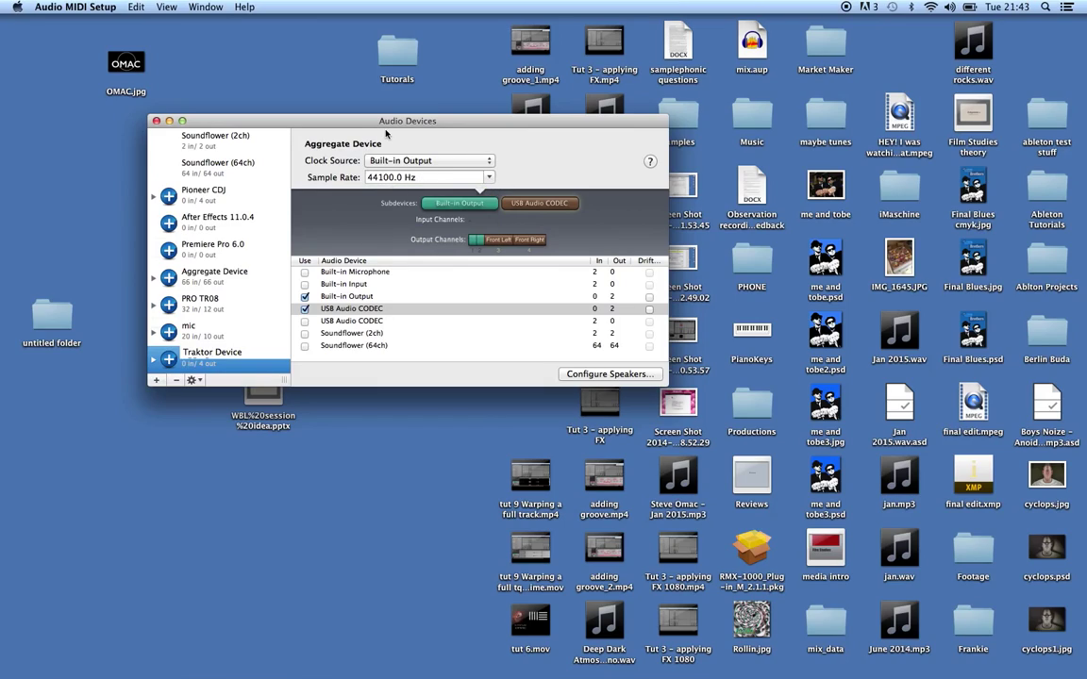
{"action": "left_click", "coordinate": [156, 120]}
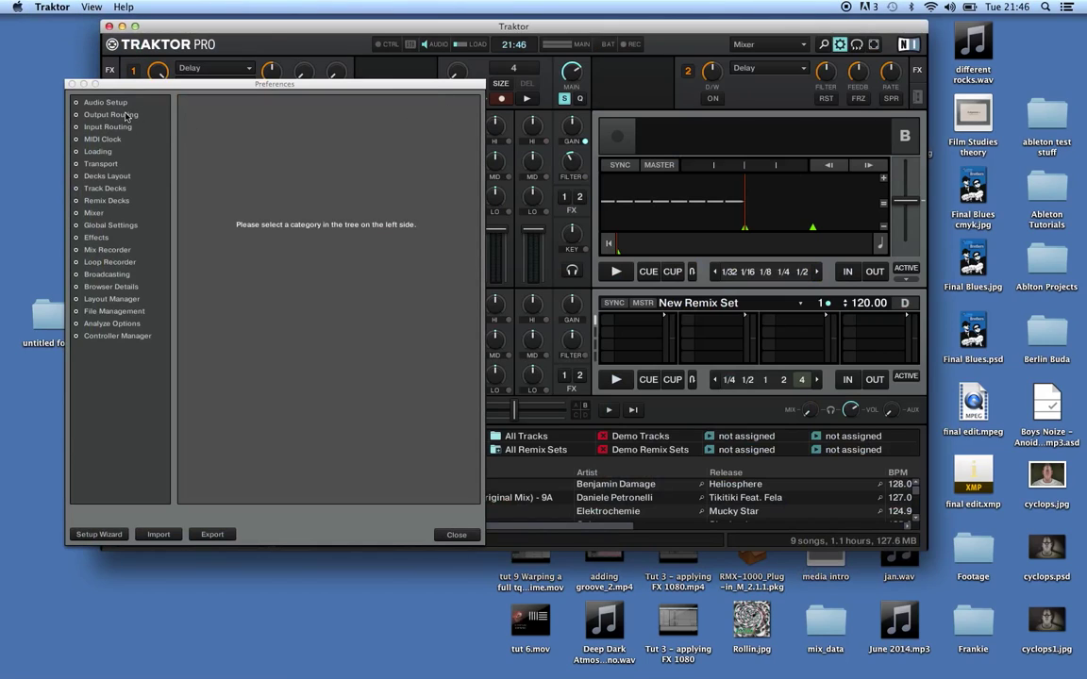
Choose traktor Device (CoreAudio) as the audio device in Traktor's Audio Setup preferences.
{"action": "left_click", "coordinate": [119, 104]}
{"action": "left_click", "coordinate": [353, 114]}
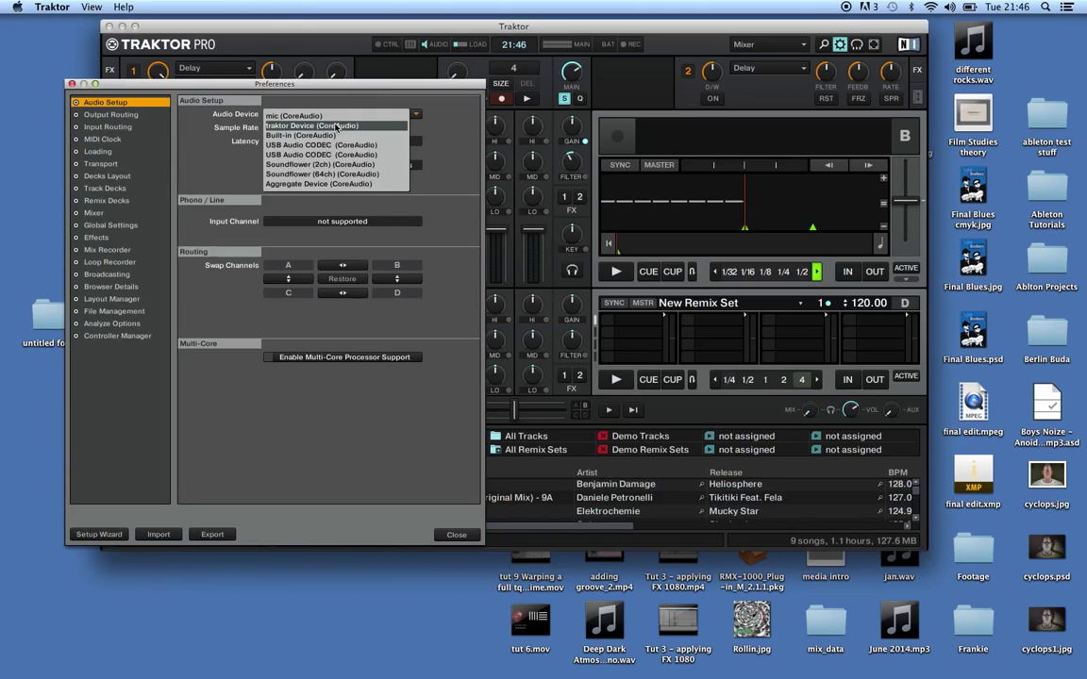
{"action": "left_click", "coordinate": [305, 126]}
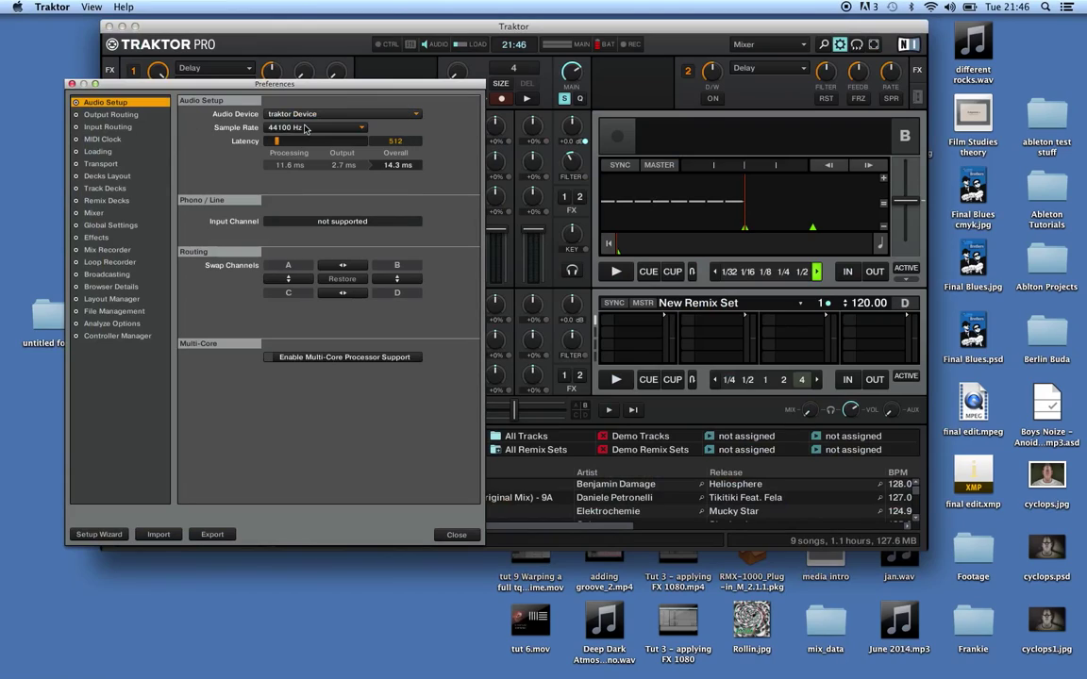
Route Output Monitor L to 1: and R to 2: in Output Routing.
{"action": "left_click", "coordinate": [107, 114]}
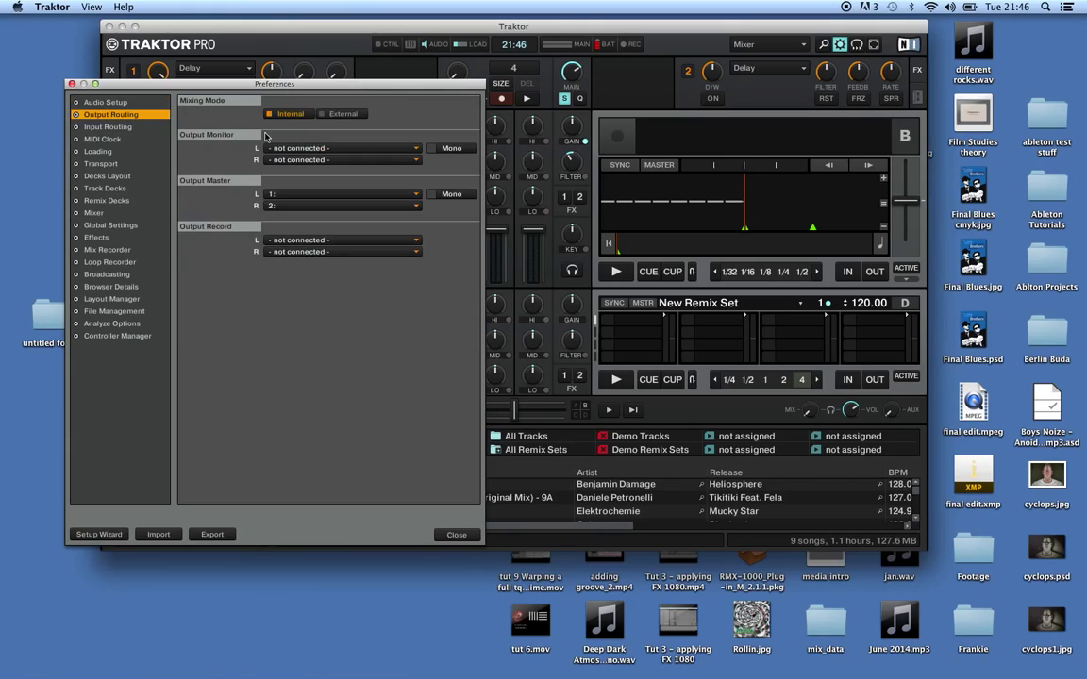
{"action": "left_click", "coordinate": [393, 149]}
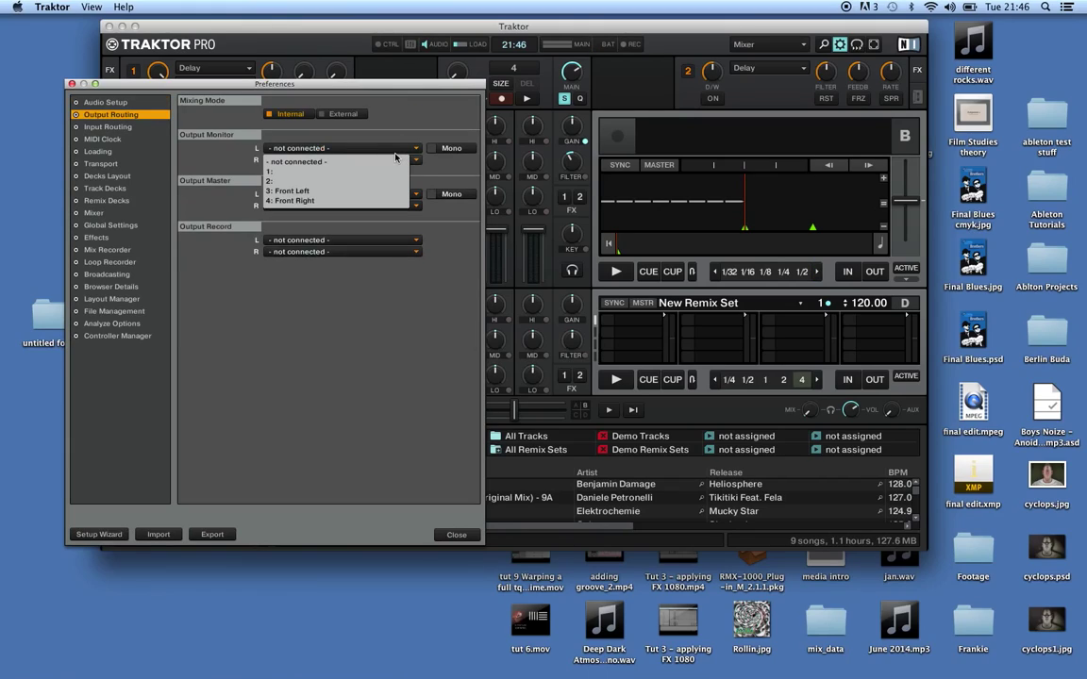
{"action": "left_click", "coordinate": [331, 175]}
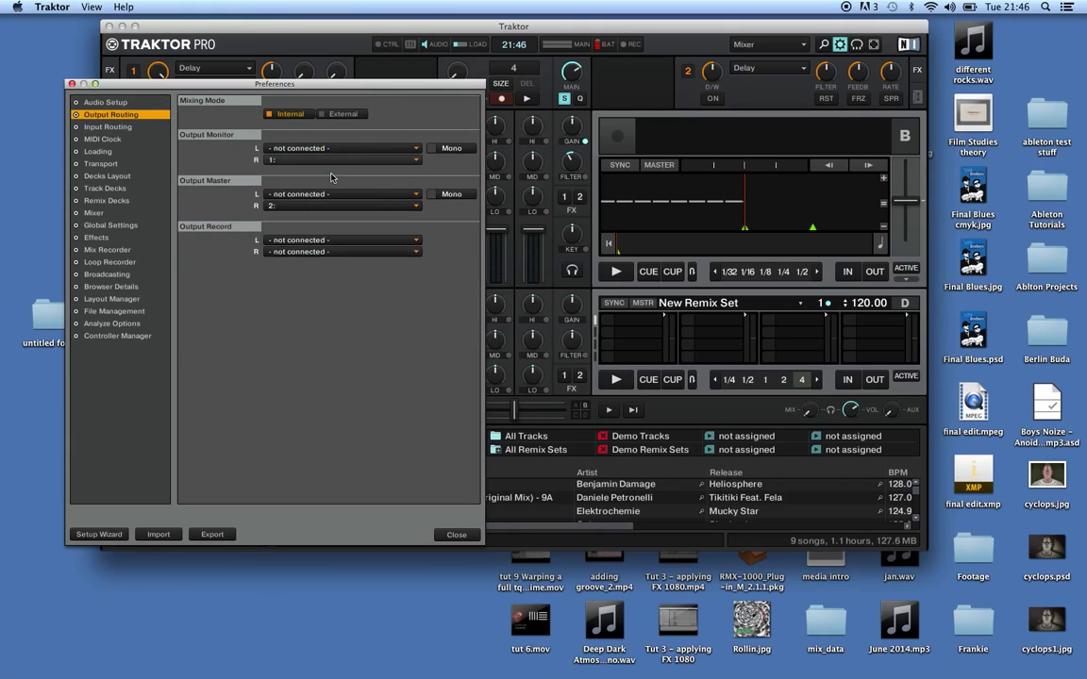
{"action": "left_click", "coordinate": [362, 149]}
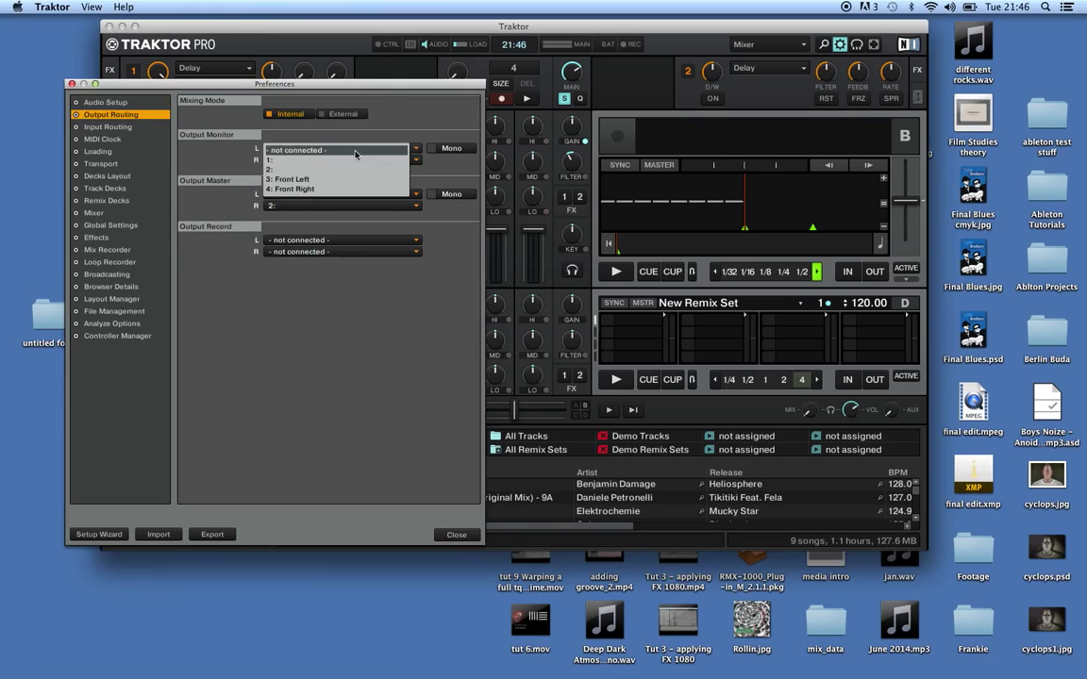
{"action": "left_click", "coordinate": [332, 171]}
{"action": "left_click", "coordinate": [332, 149]}
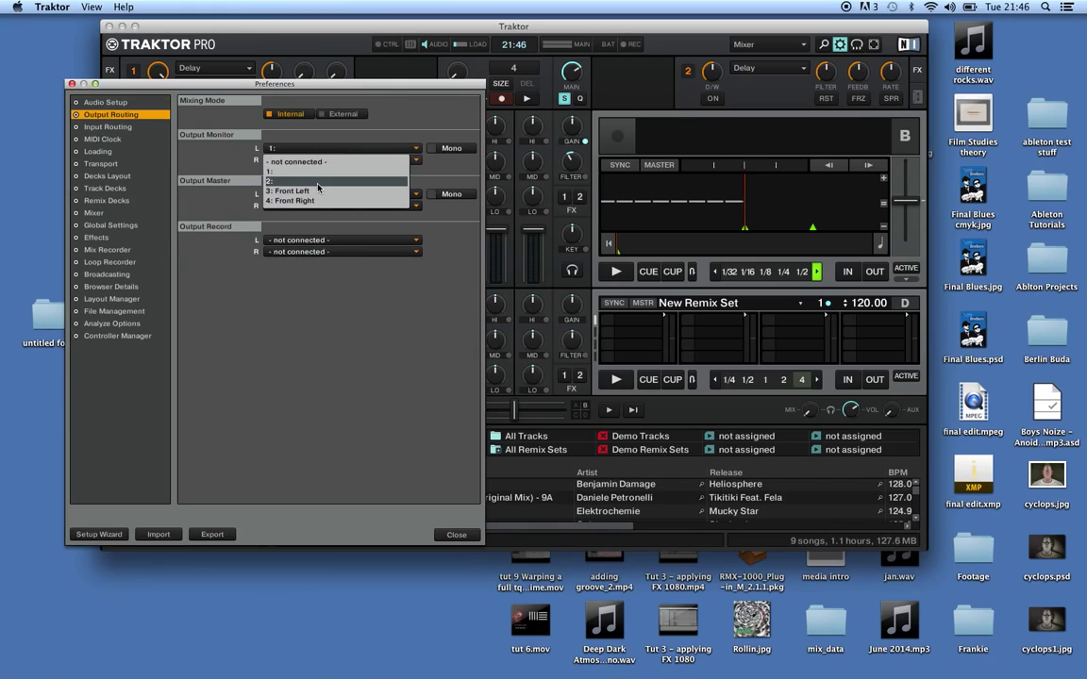
{"action": "left_click", "coordinate": [326, 180]}
Route Output Master L to 3: Front Left and R to 4: Front Right.
{"action": "left_click", "coordinate": [313, 196]}
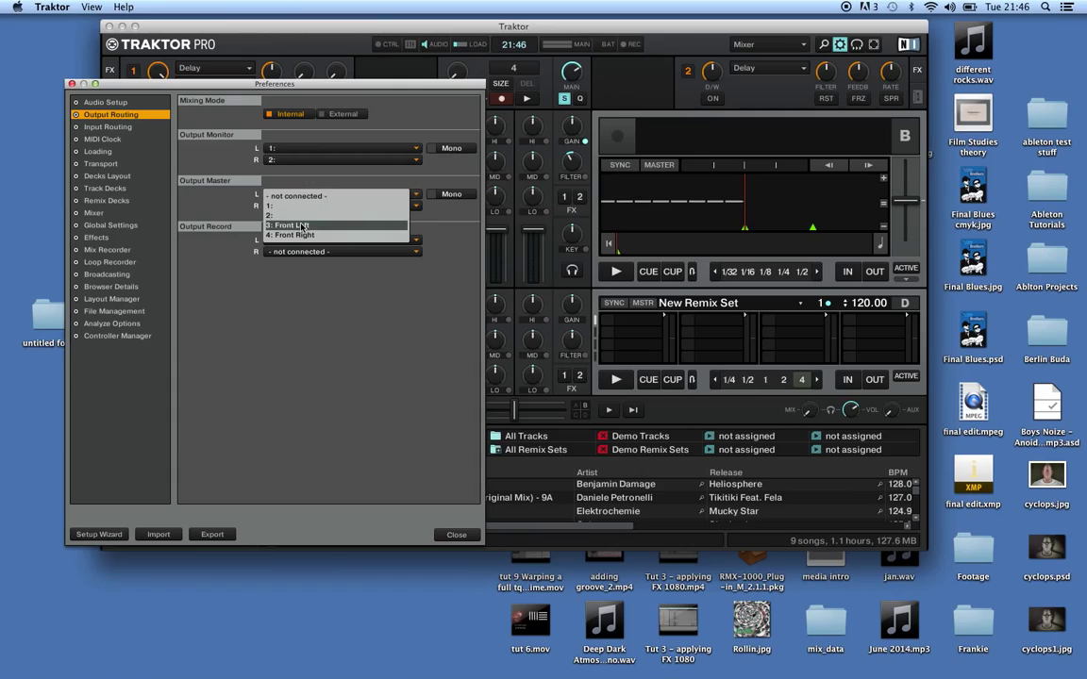
{"action": "left_click", "coordinate": [292, 224]}
{"action": "left_click", "coordinate": [314, 206]}
{"action": "left_click", "coordinate": [310, 246]}
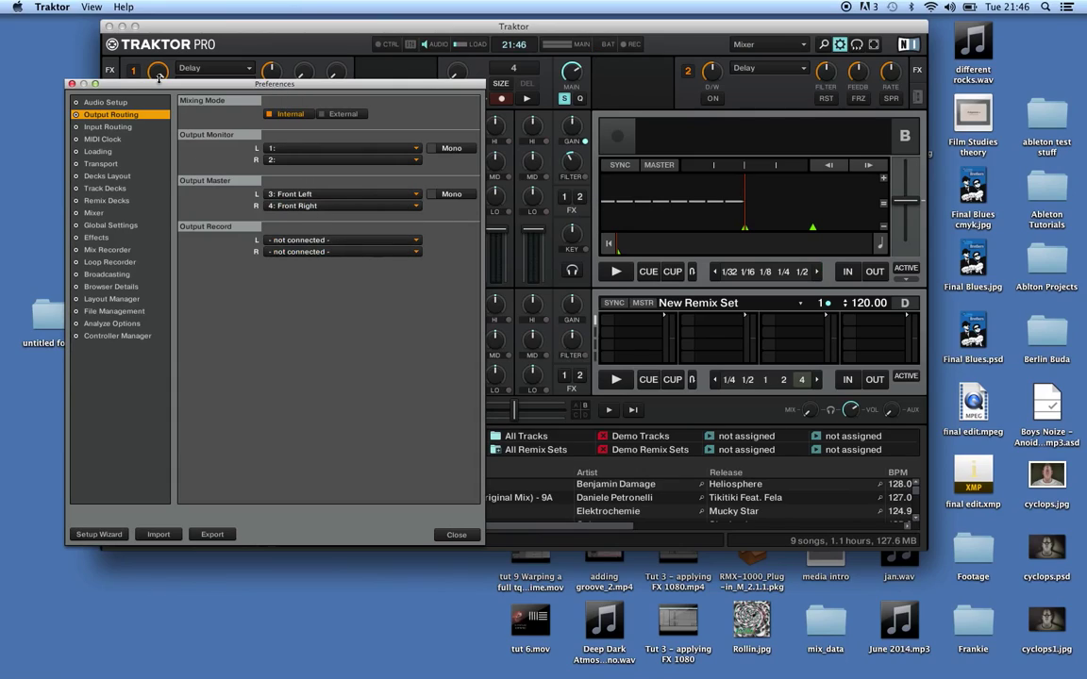
Close preferences, load Tikitiki Feat. Fela (Original Mix) onto deck A, and start playback.
{"action": "left_click", "coordinate": [71, 83]}
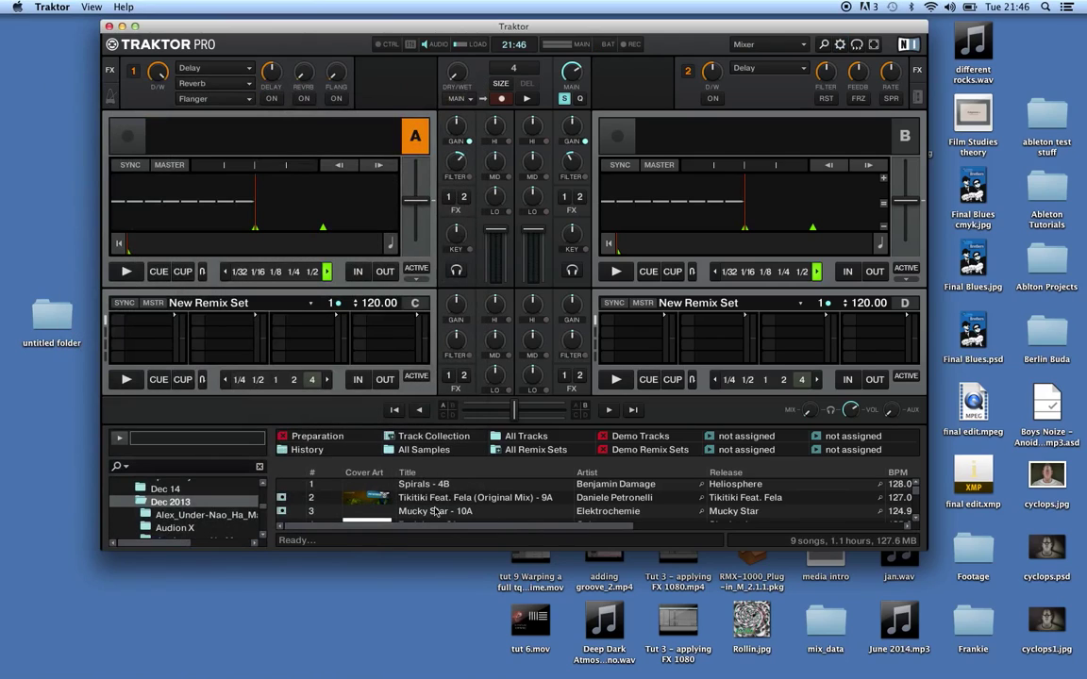
{"action": "left_click_drag", "start_coordinate": [377, 497], "coordinate": [269, 208]}
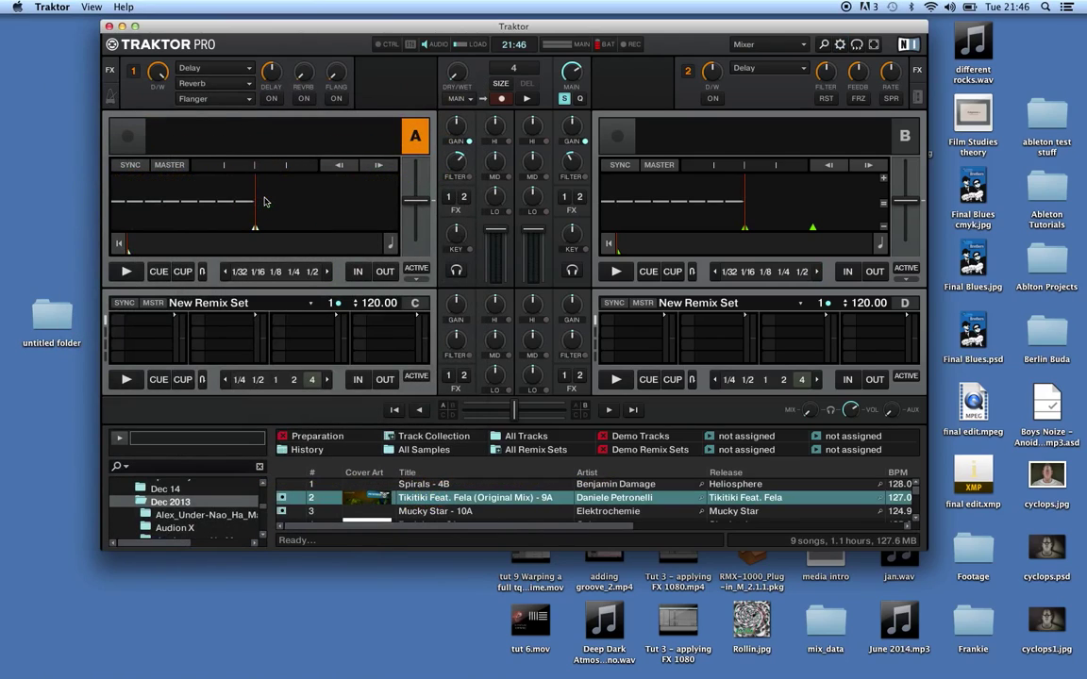
{"action": "left_click", "coordinate": [126, 271]}
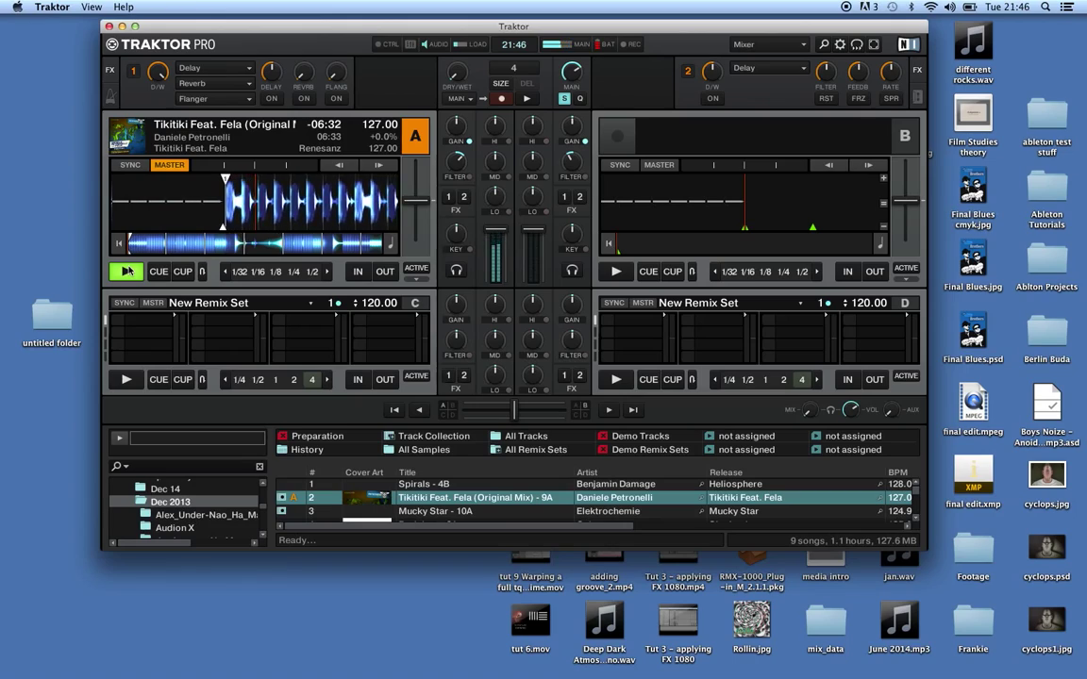
Raise the system volume and toggle deck A's headphone cue on and off.
{"action": "key", "text": "XF86AudioRaiseVolume"}
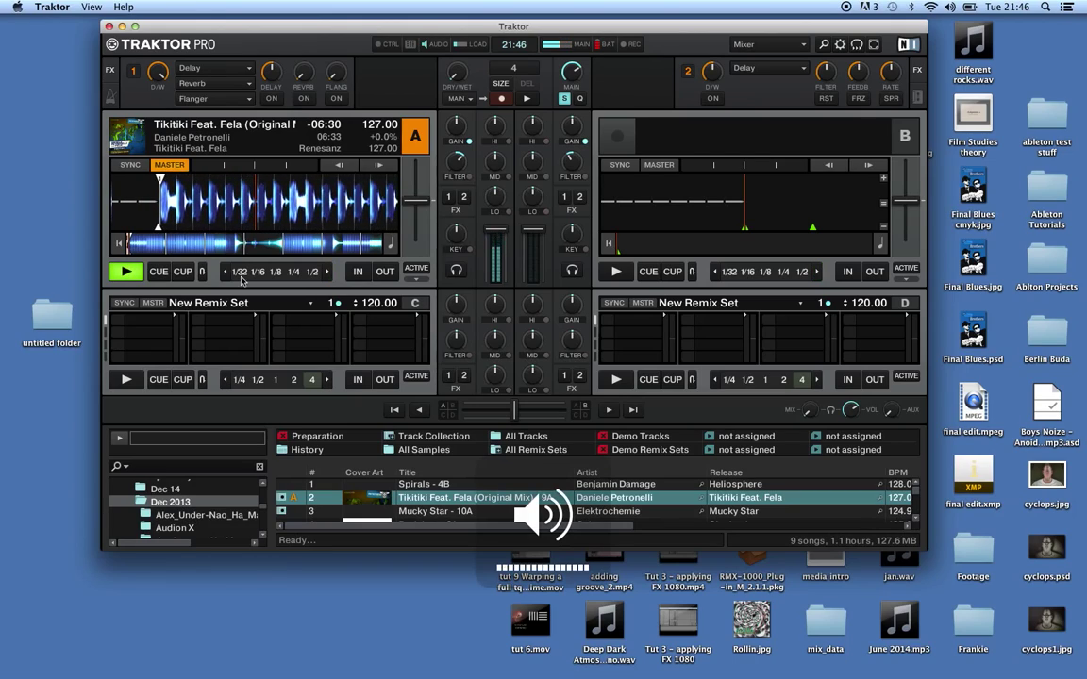
{"action": "left_click", "coordinate": [454, 271]}
{"action": "left_click", "coordinate": [454, 271]}
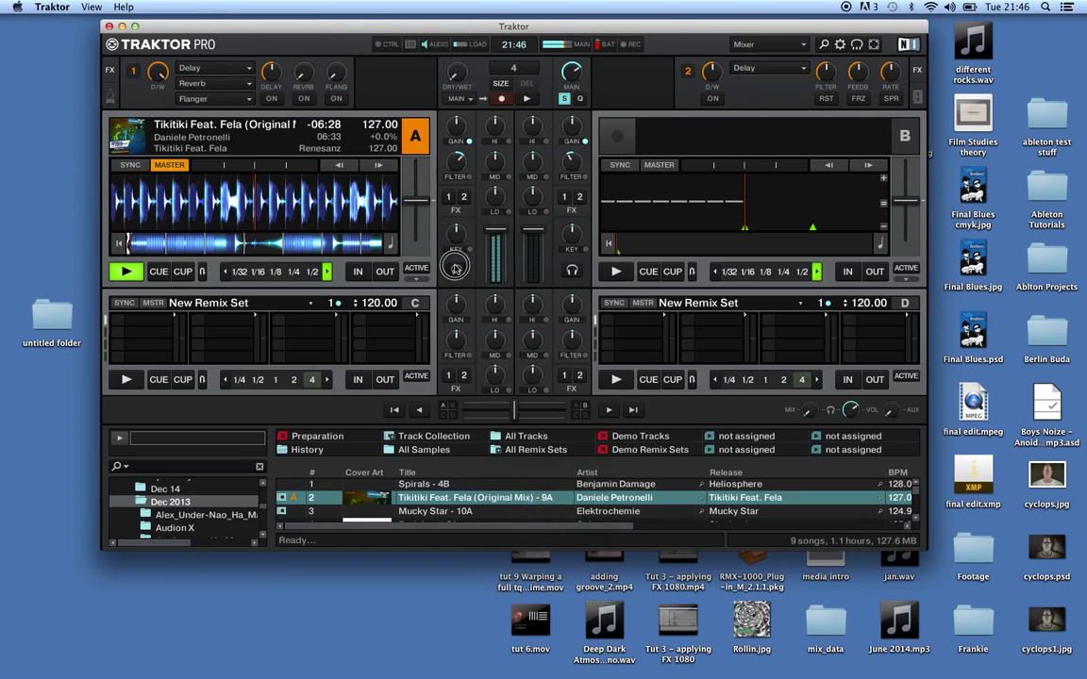